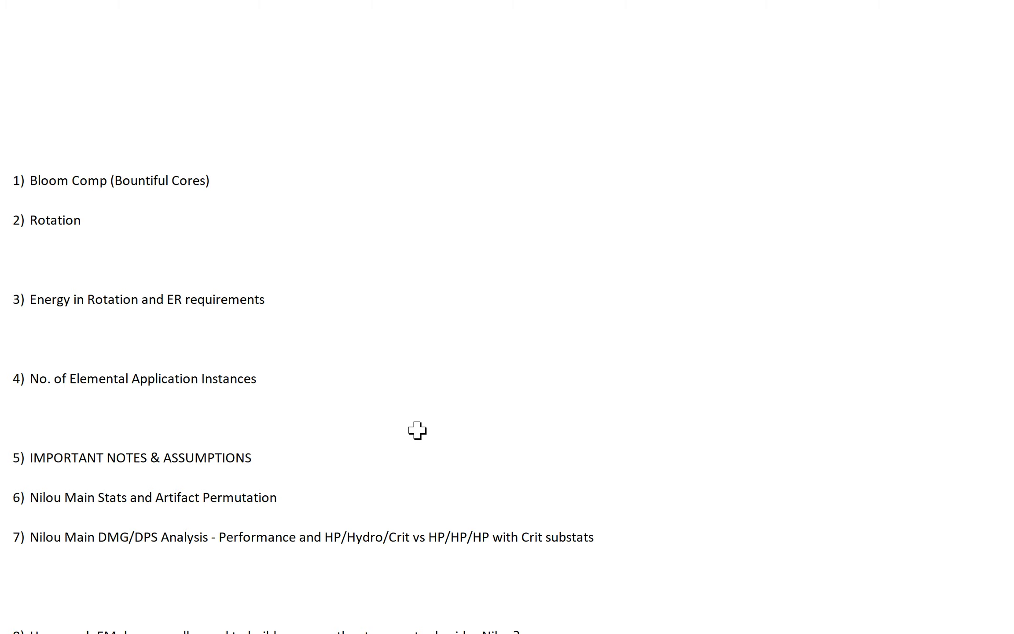
Step: Expand the collapsed group under the Bloom Comp heading to reveal its Dendro and Hydro roles
scroll(417, 430, down, 2)
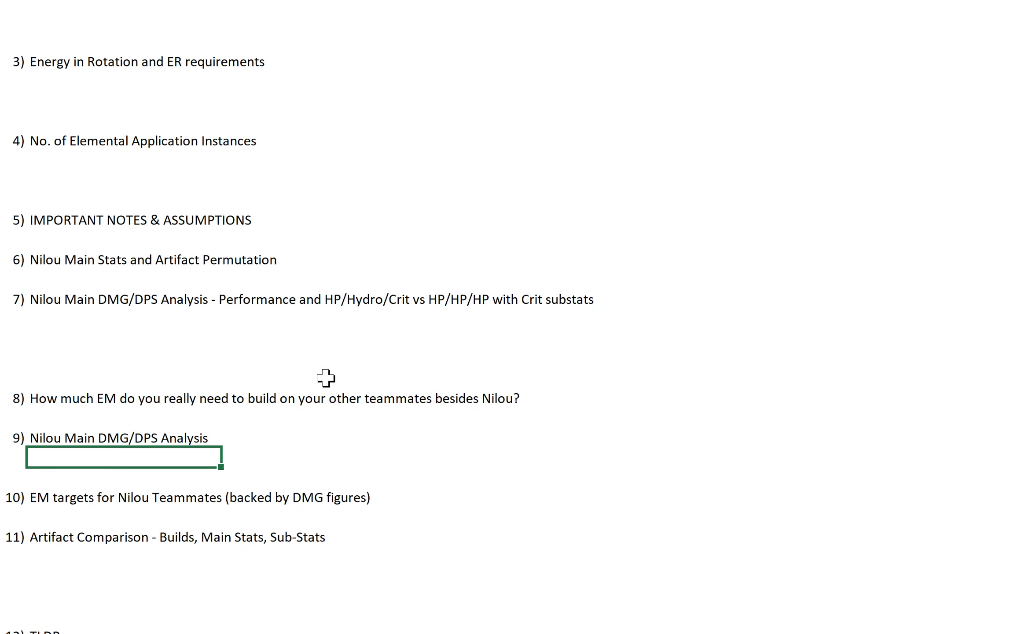
scroll(322, 376, down, 1)
scroll(330, 393, up, 2)
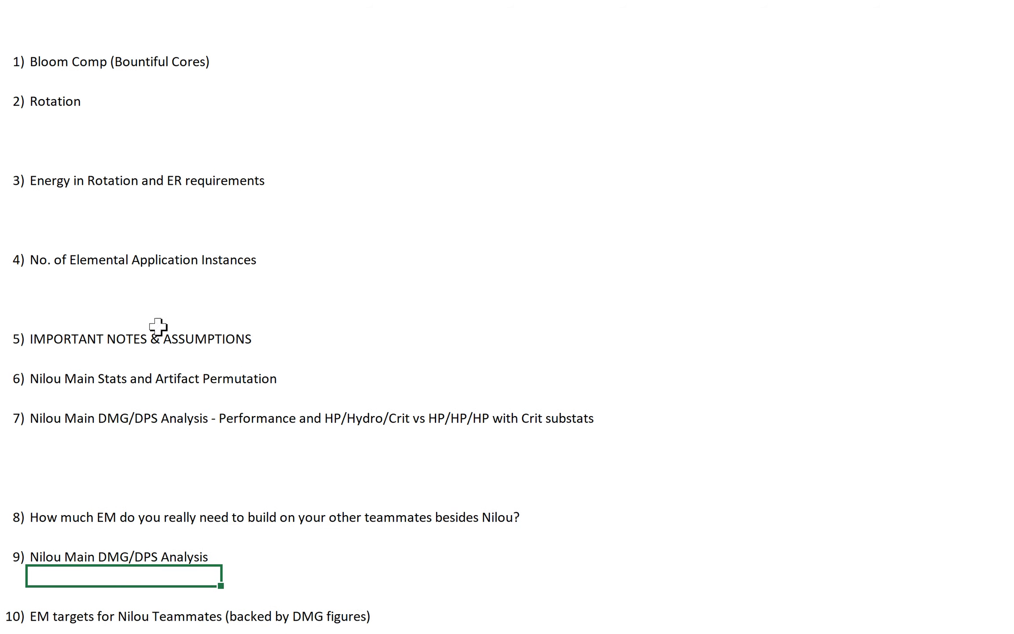
click(31, 86)
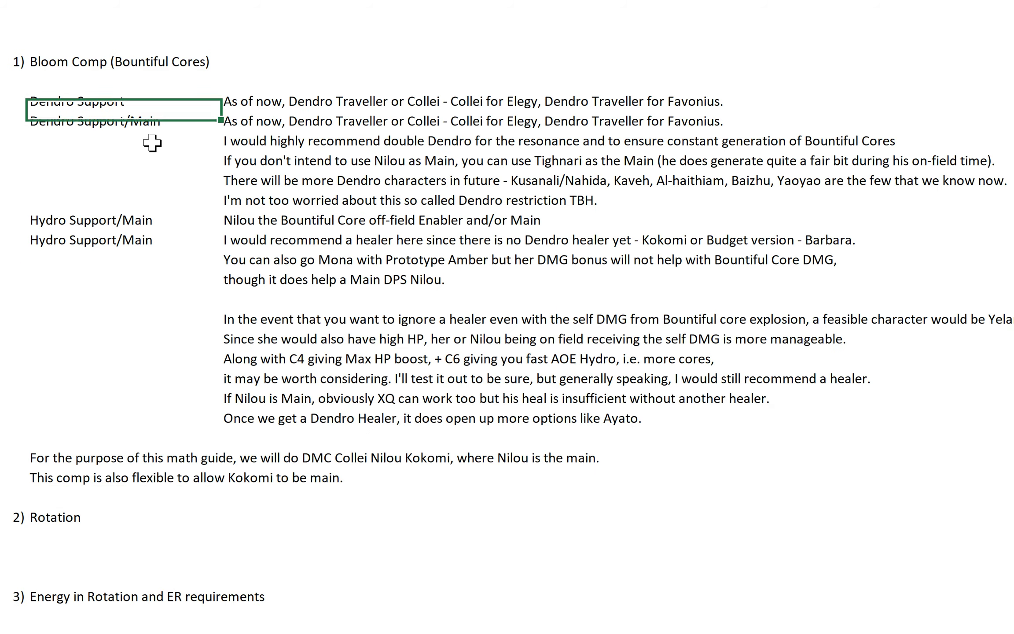
click(168, 107)
key(Down)
key(Down)
key(Up)
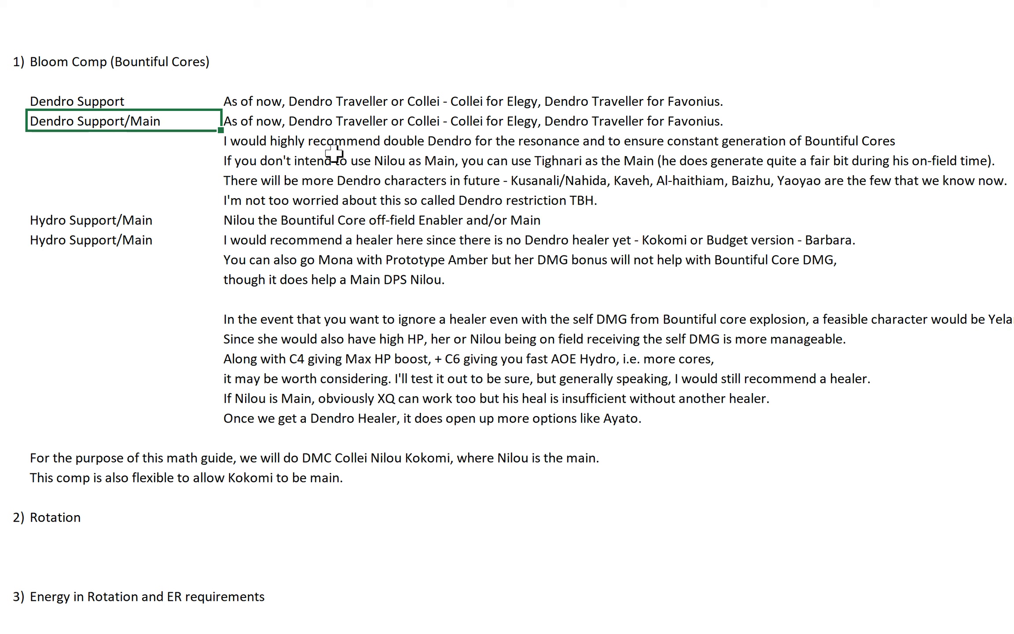
click(217, 165)
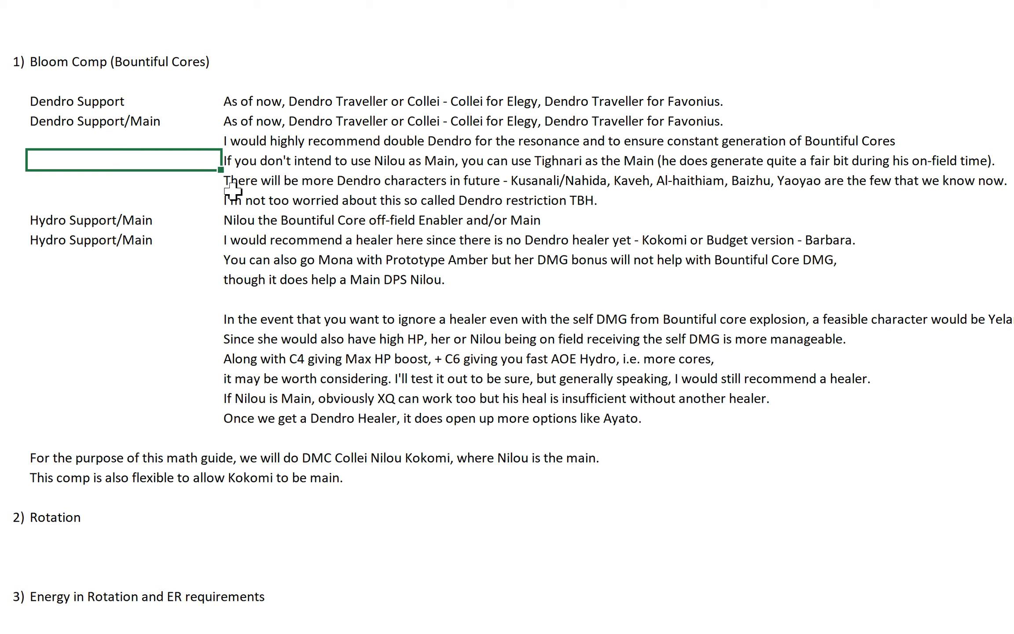
key(Down)
drag(247, 187, 244, 198)
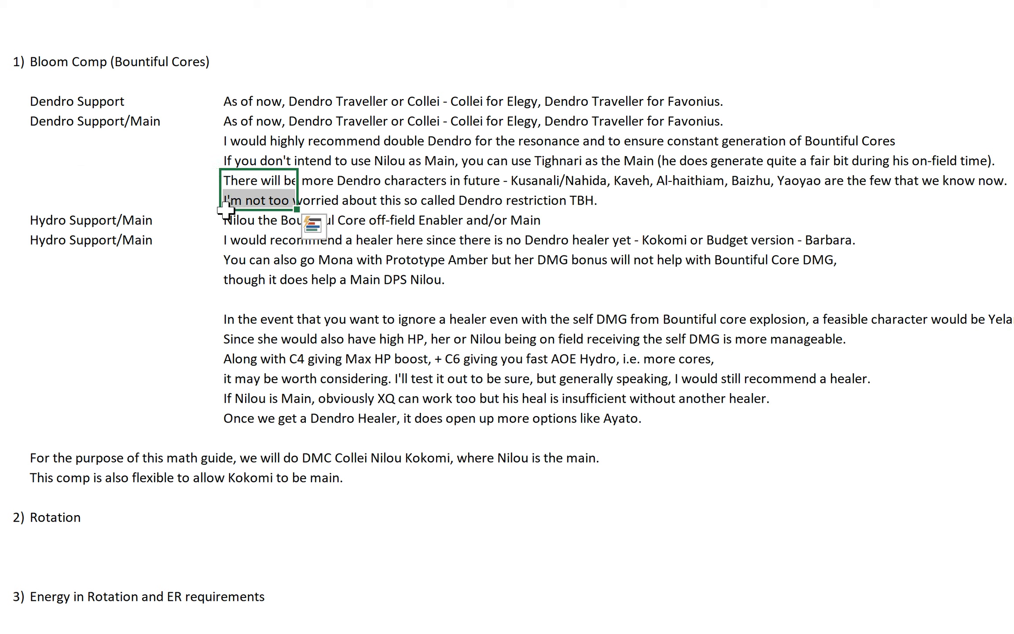
click(216, 179)
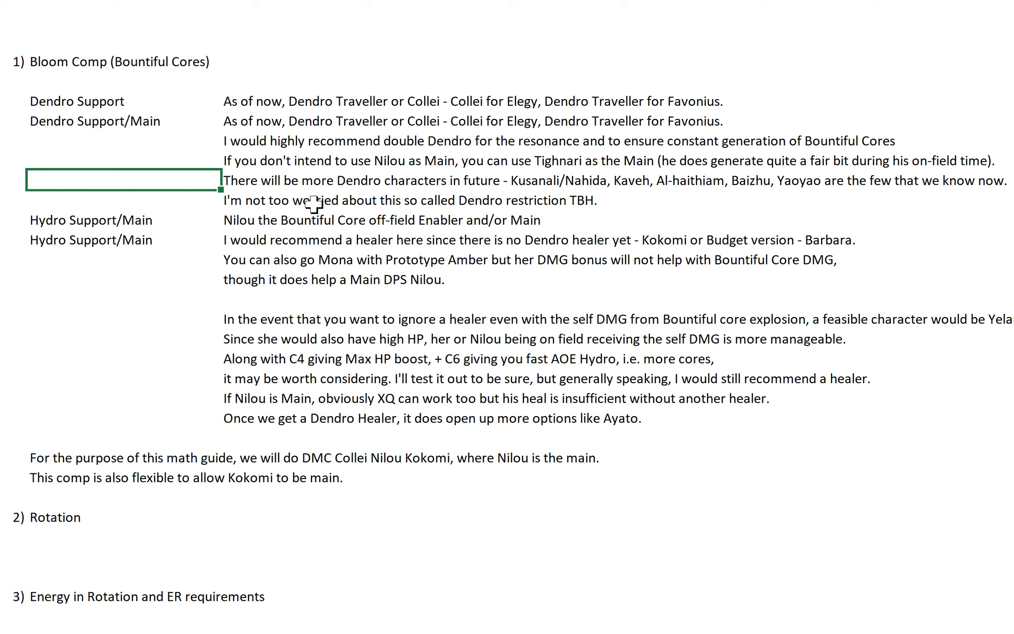
click(187, 202)
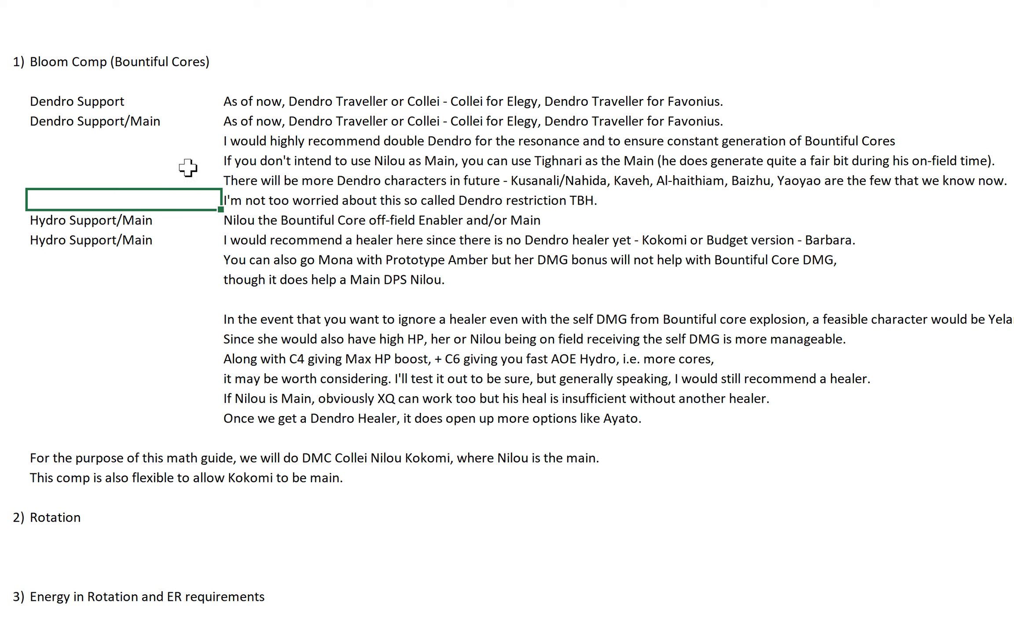
click(18, 219)
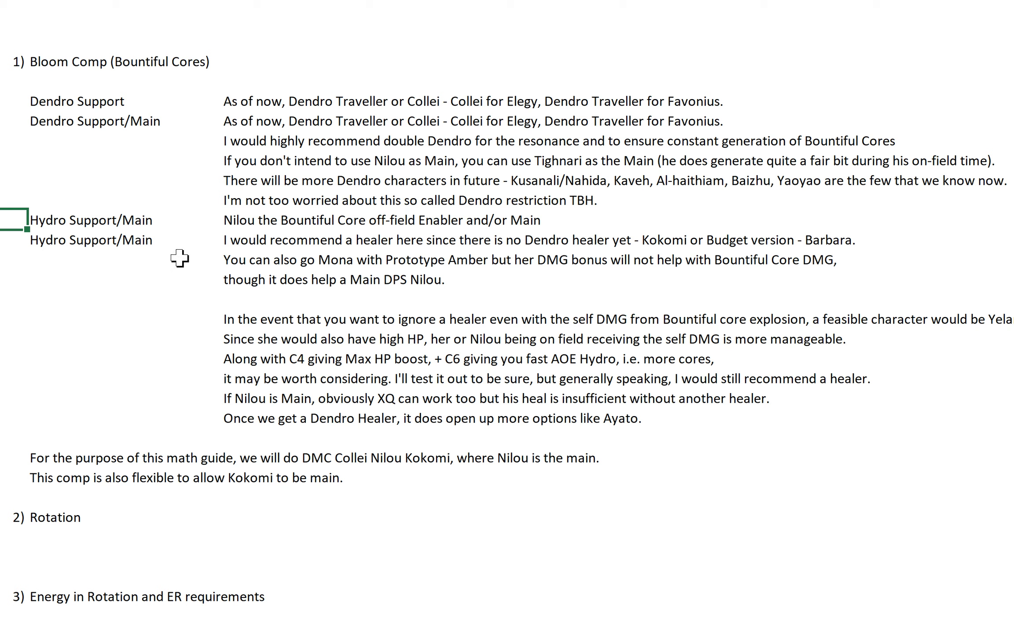
click(182, 225)
click(177, 238)
click(176, 228)
click(176, 234)
click(188, 218)
click(174, 243)
click(187, 224)
click(252, 205)
click(246, 224)
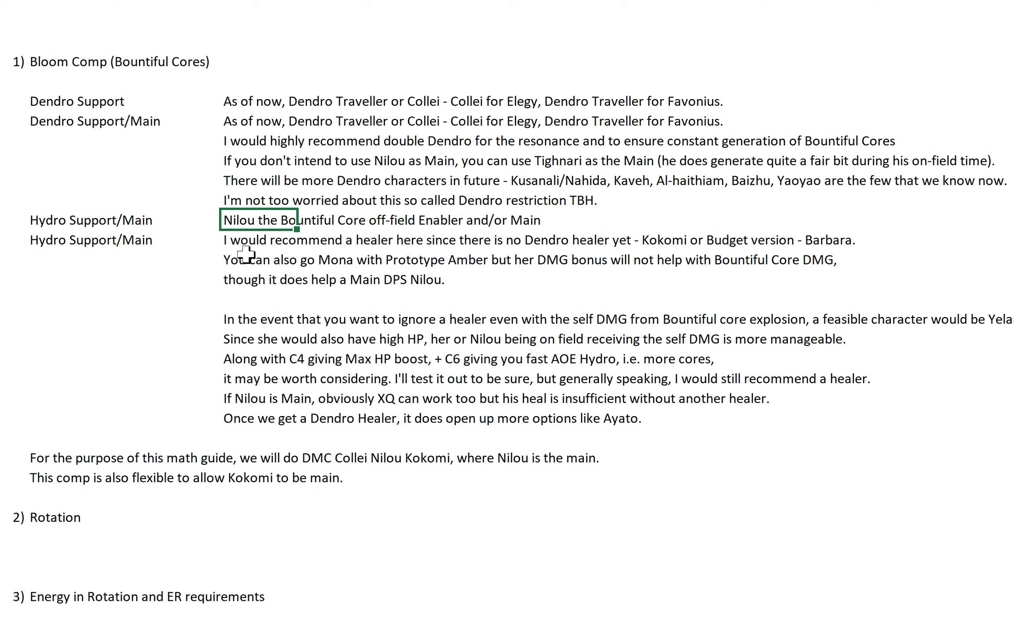
click(210, 244)
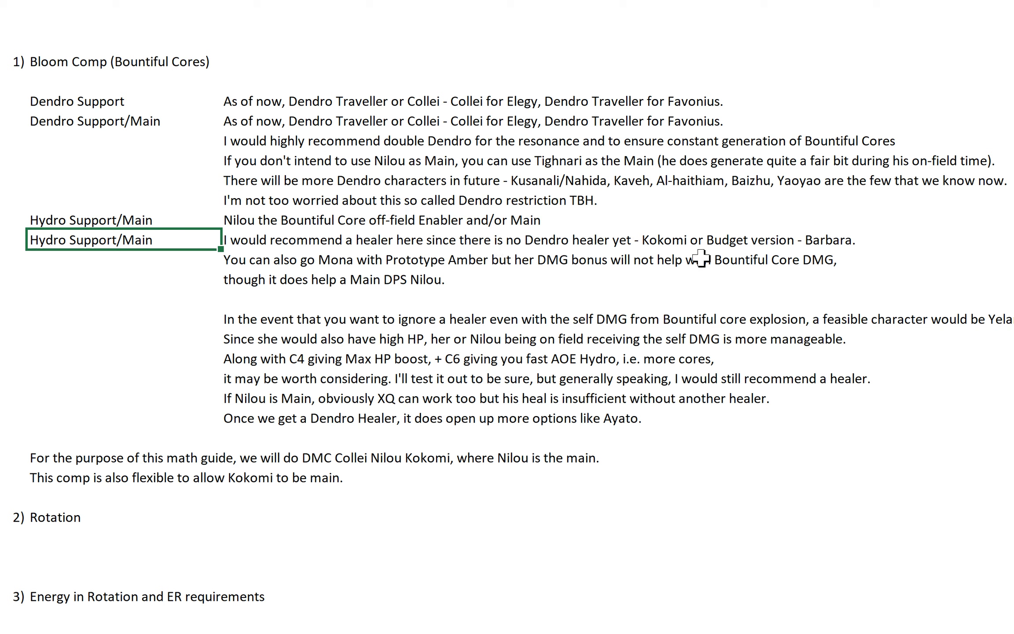
click(204, 266)
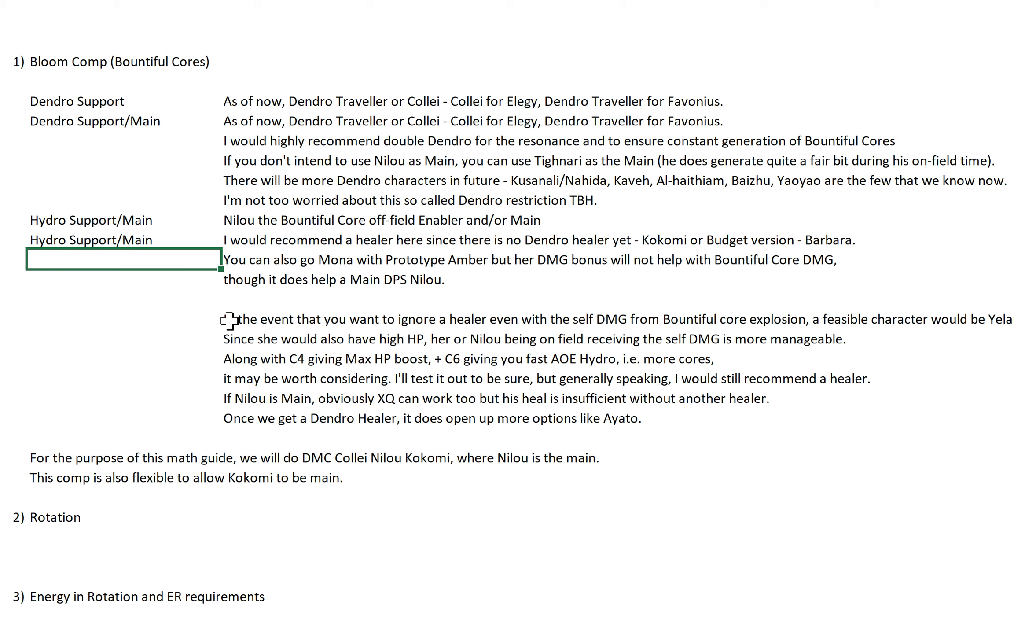
click(207, 320)
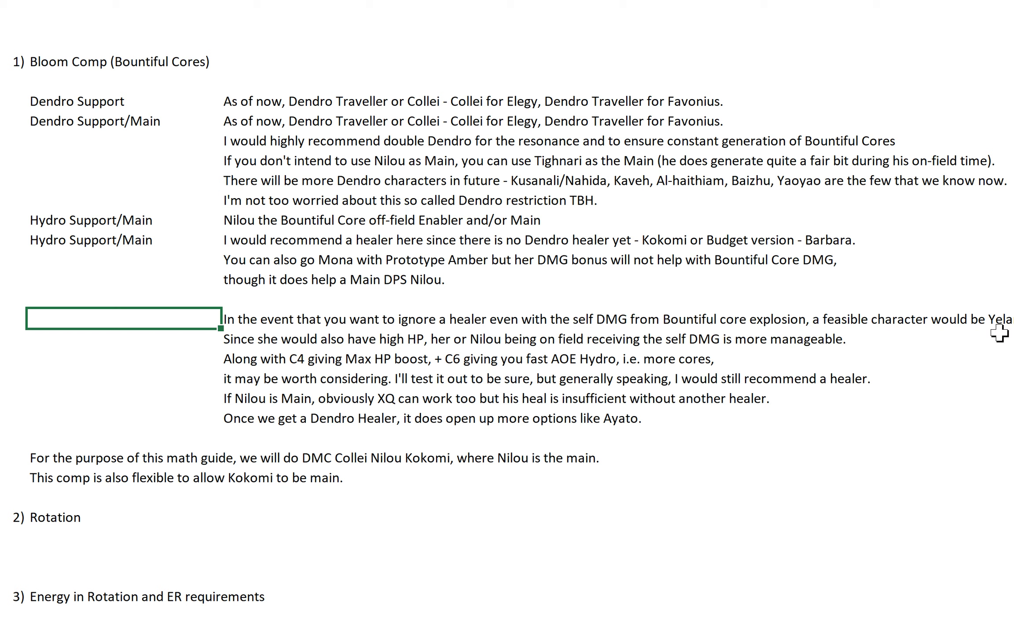
click(210, 338)
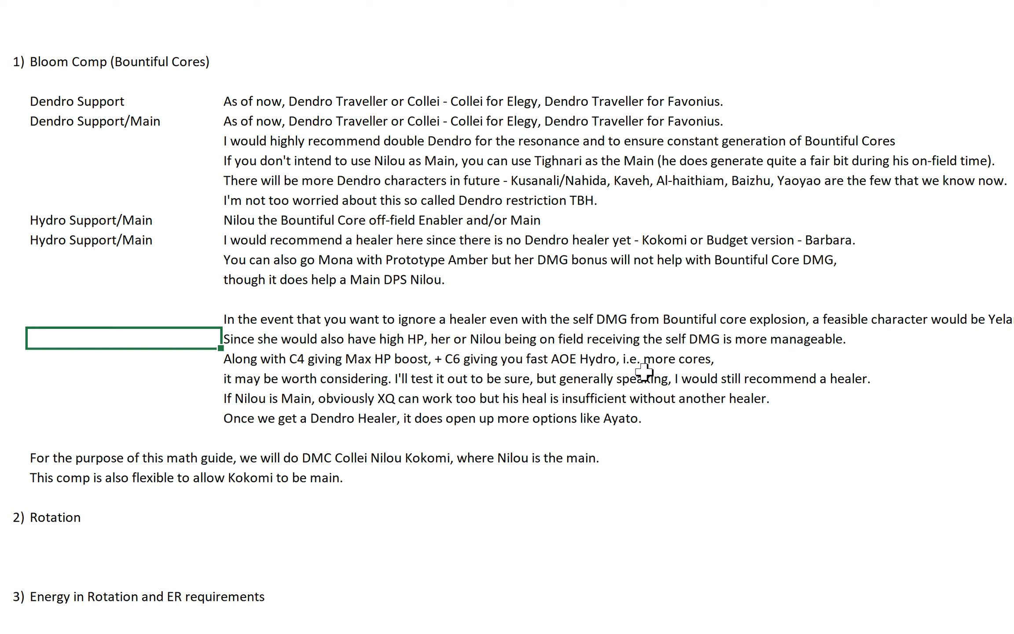
click(189, 360)
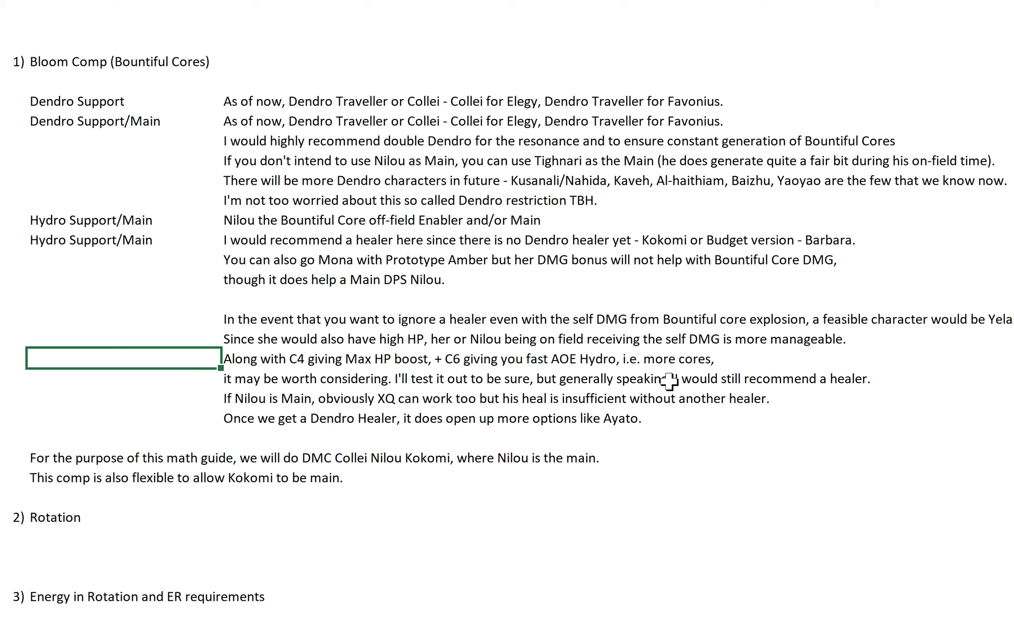
click(216, 372)
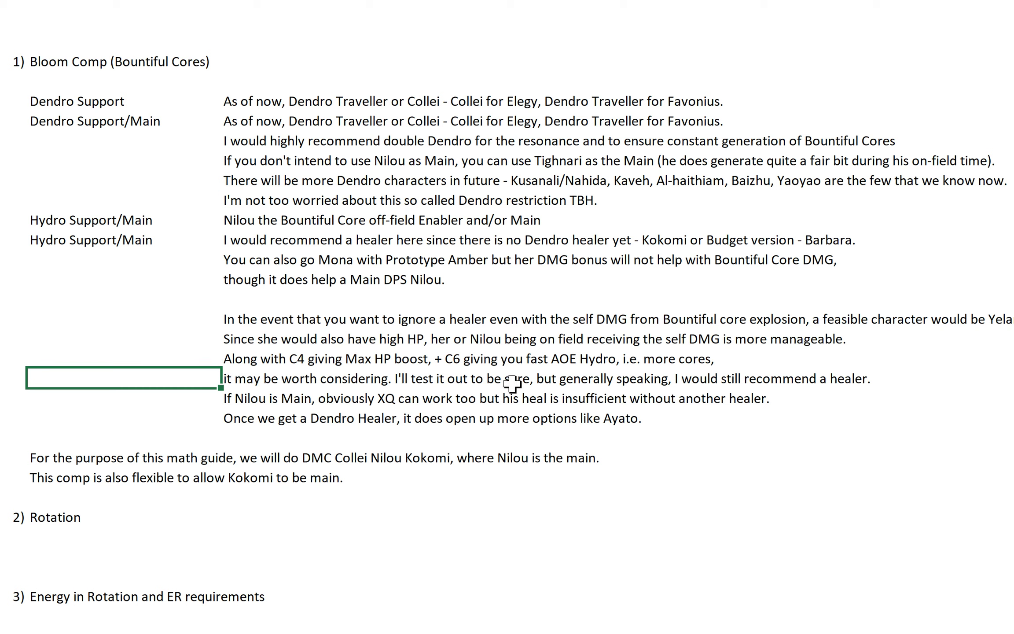
click(209, 404)
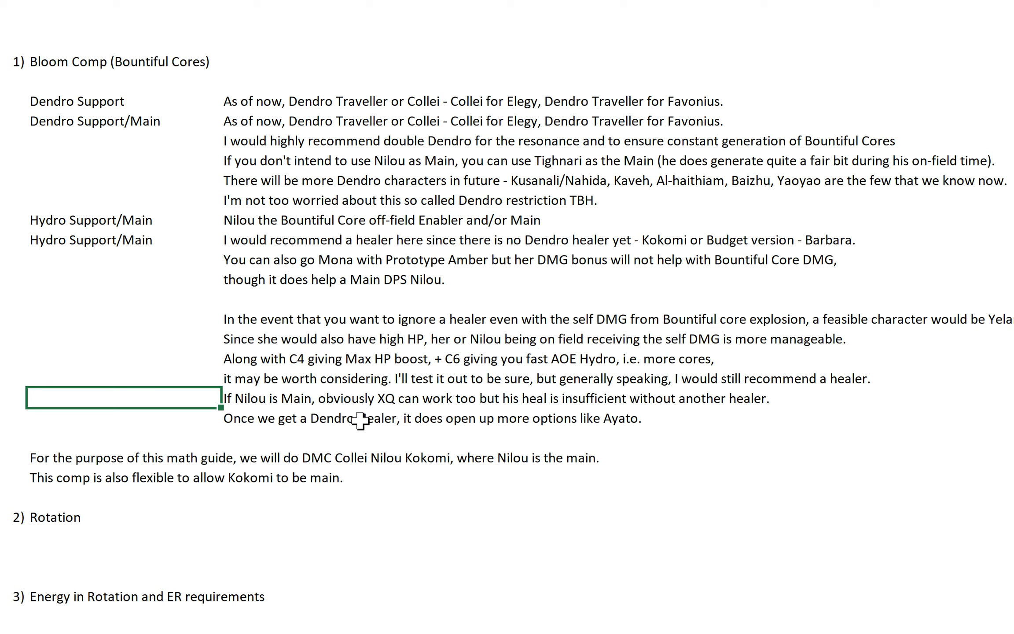
click(211, 418)
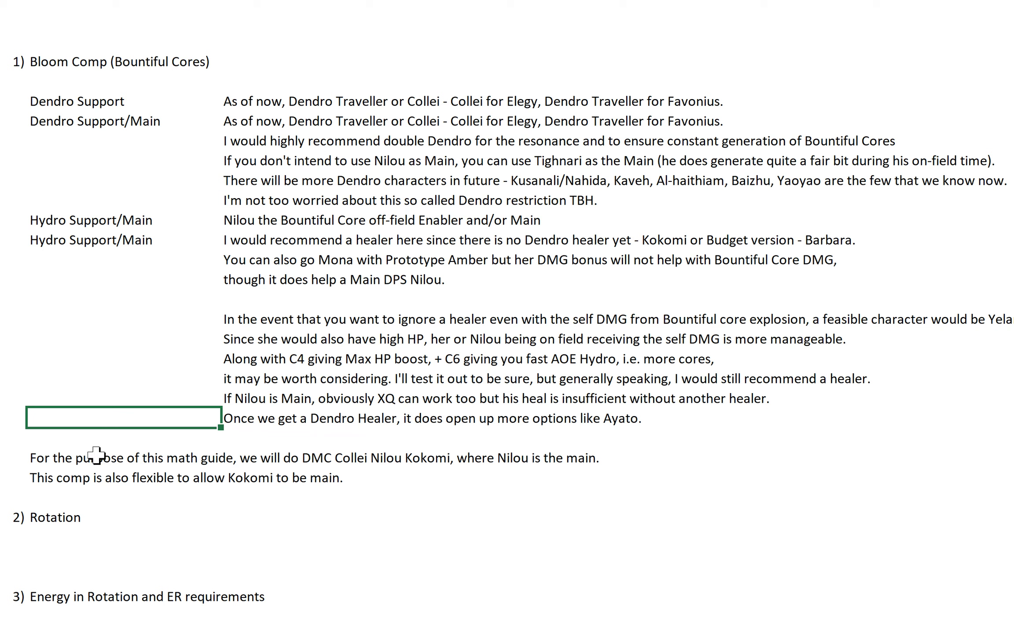
click(10, 456)
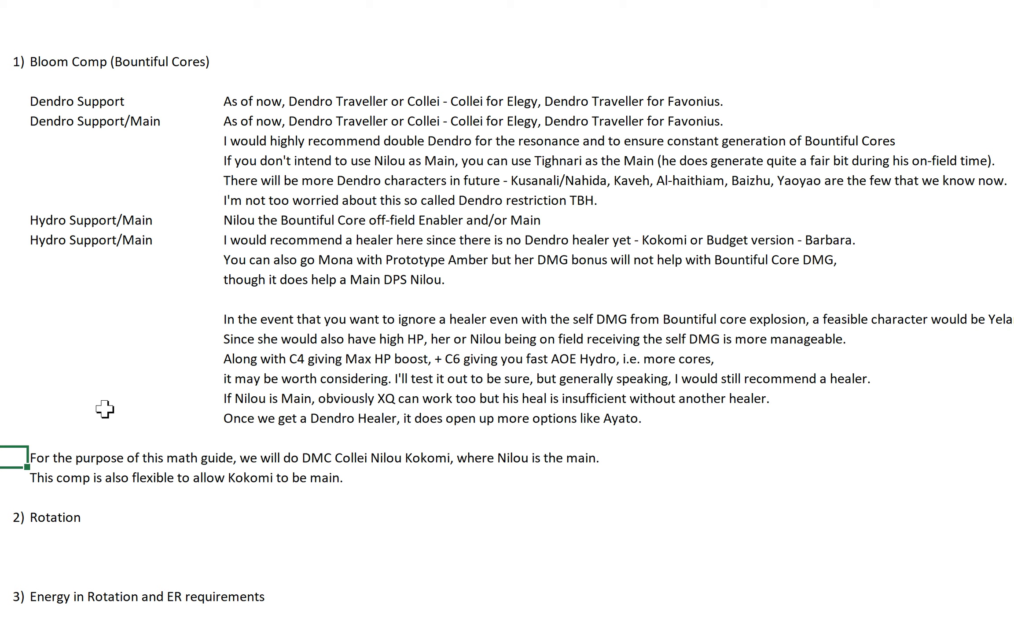
click(70, 435)
click(12, 460)
scroll(120, 381, down, 3)
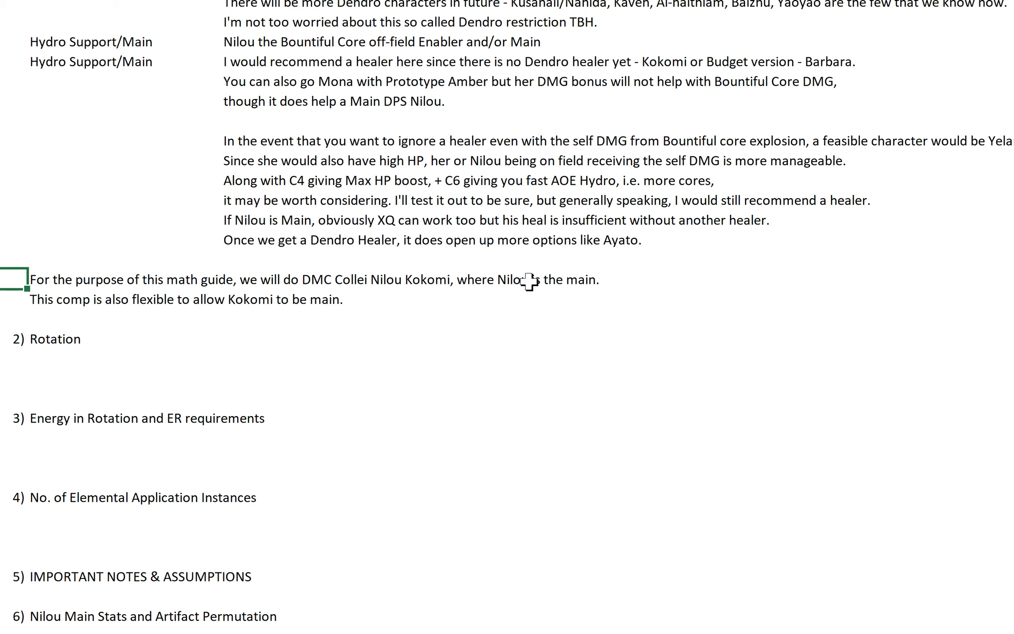
click(110, 313)
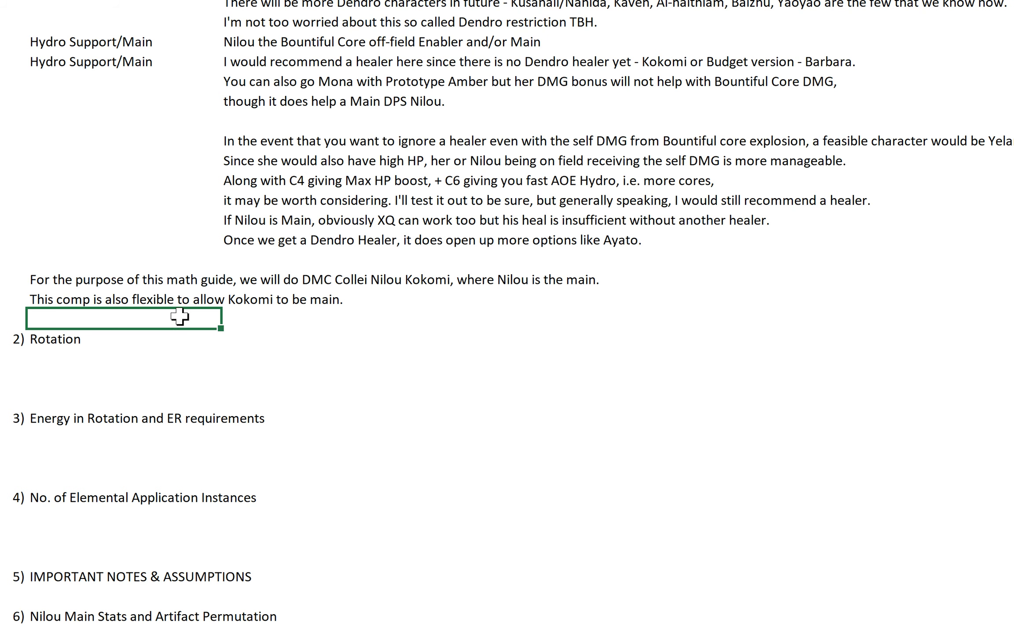
Step: Open the Rotation group and add '+' after C0 in the C0 (20s) label
scroll(176, 308, down, 2)
click(190, 236)
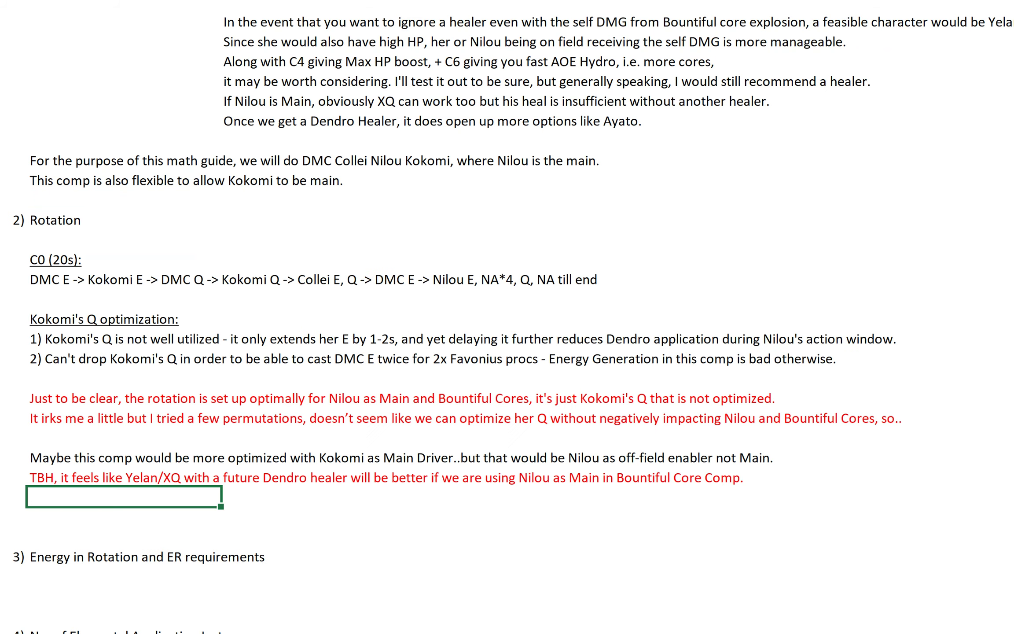
click(48, 298)
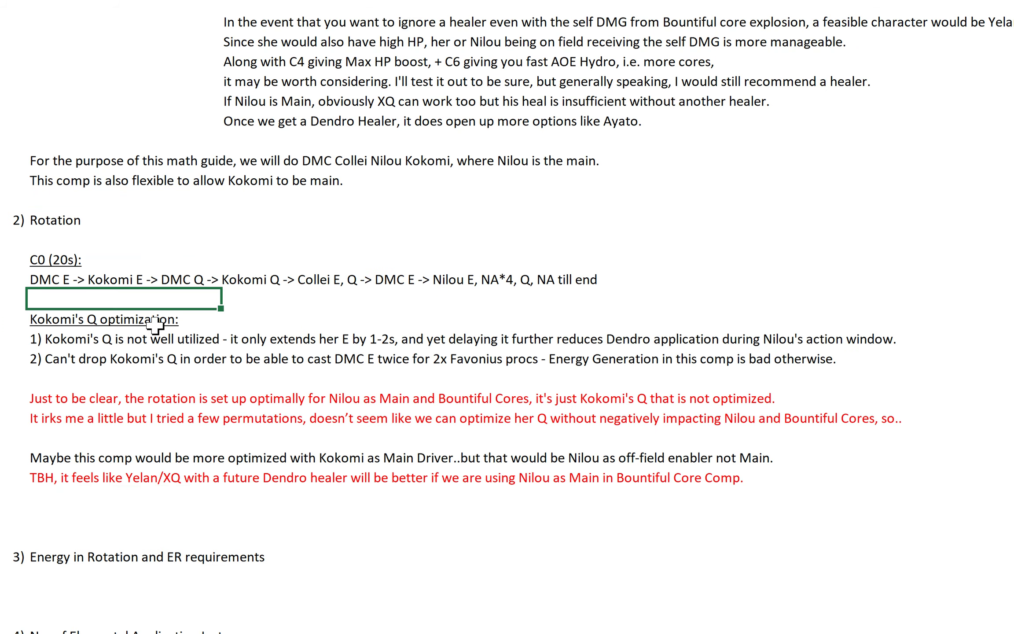
scroll(79, 259, down, 1)
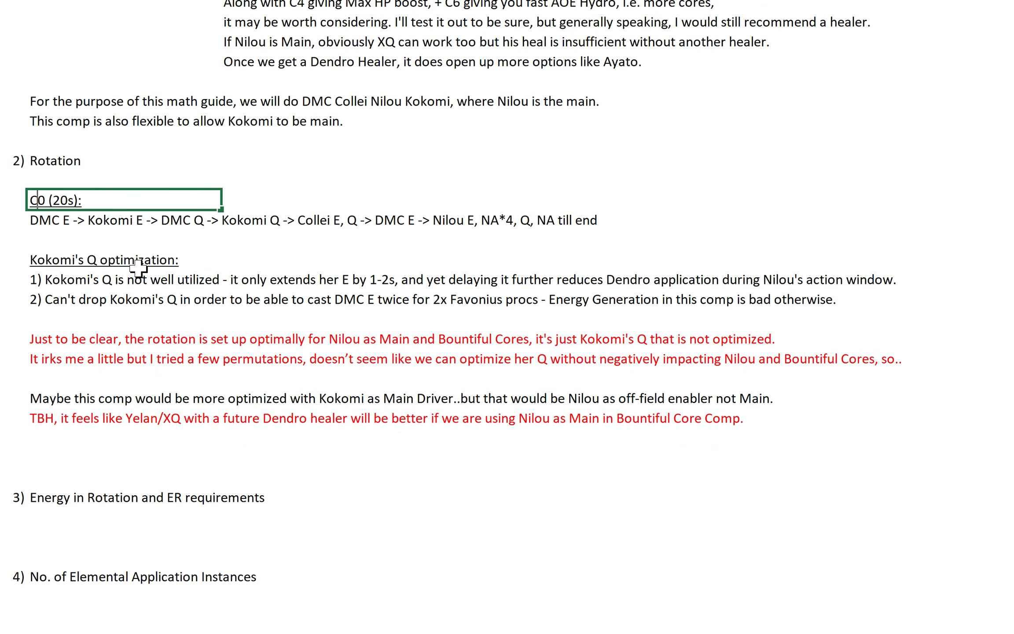
text(+)
key(Return)
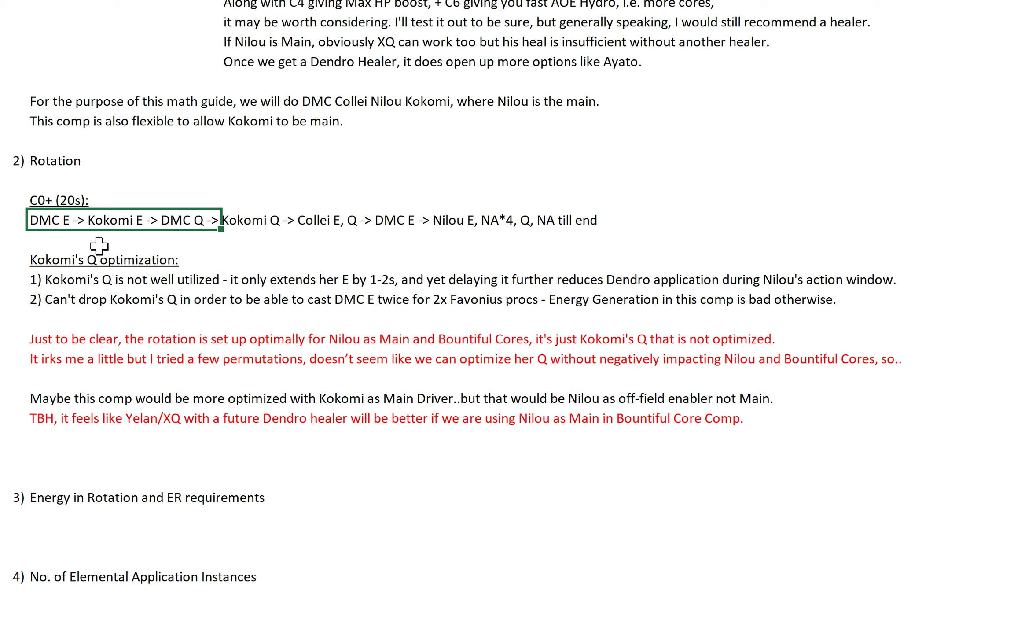
Step: Select cells around the rotation line and Kokomi's Q optimization notes
click(36, 241)
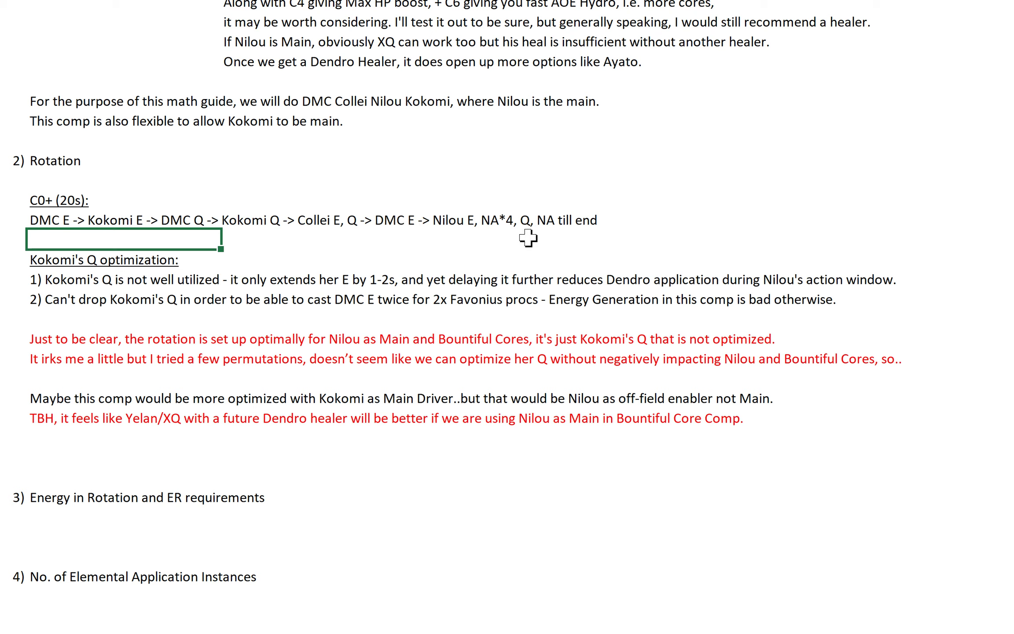
click(13, 260)
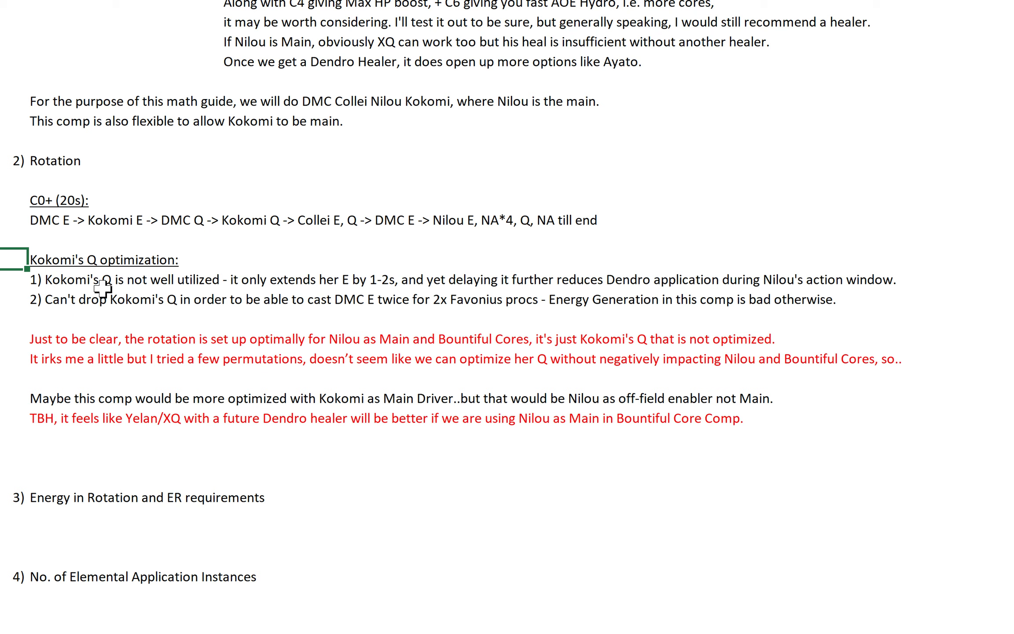
click(104, 240)
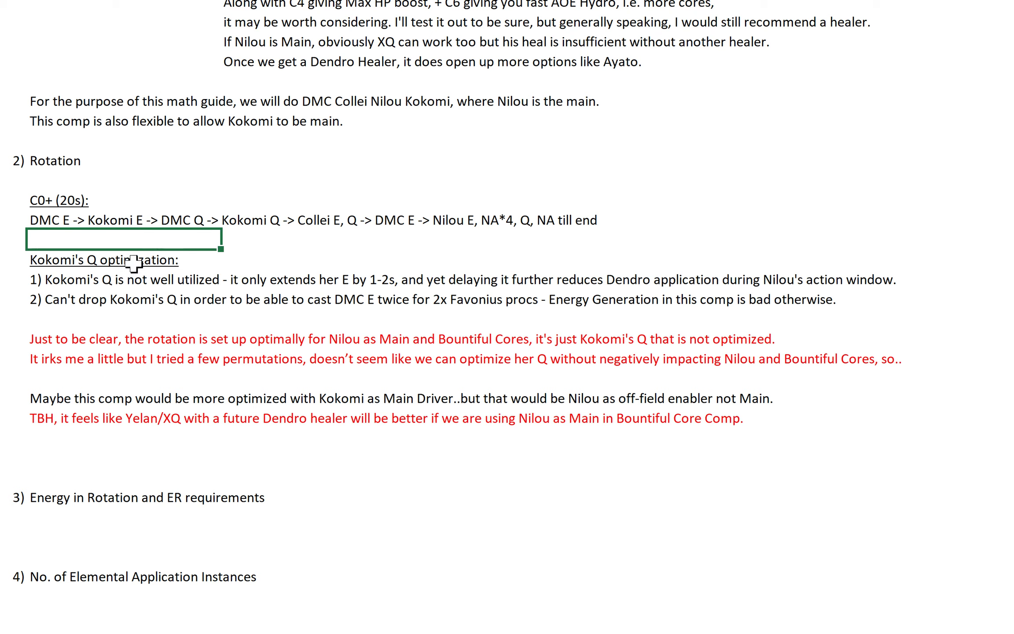
click(17, 278)
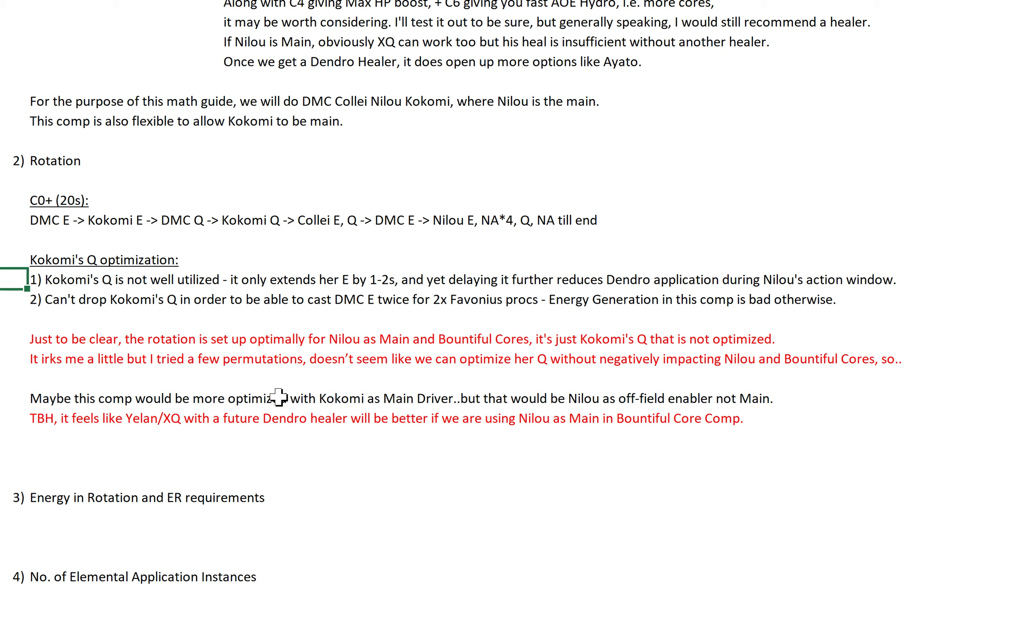